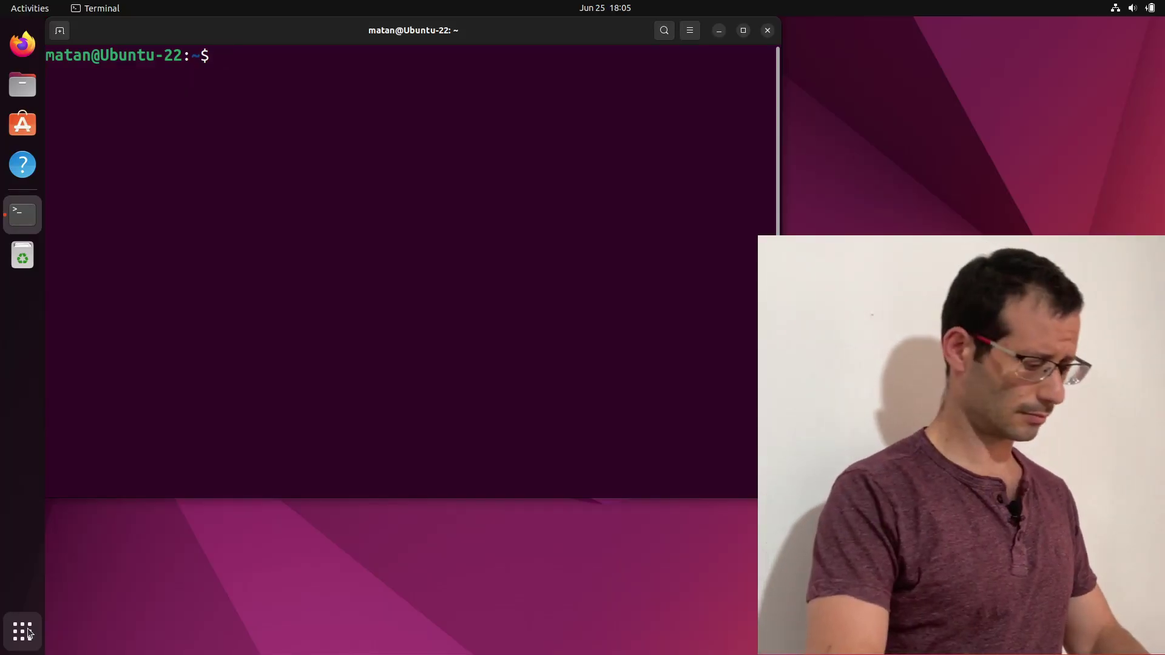
type("sudo apt update")
Step: Run sudo apt update with the password and queue the gnome-shell-extension-manager install command
key("Return")
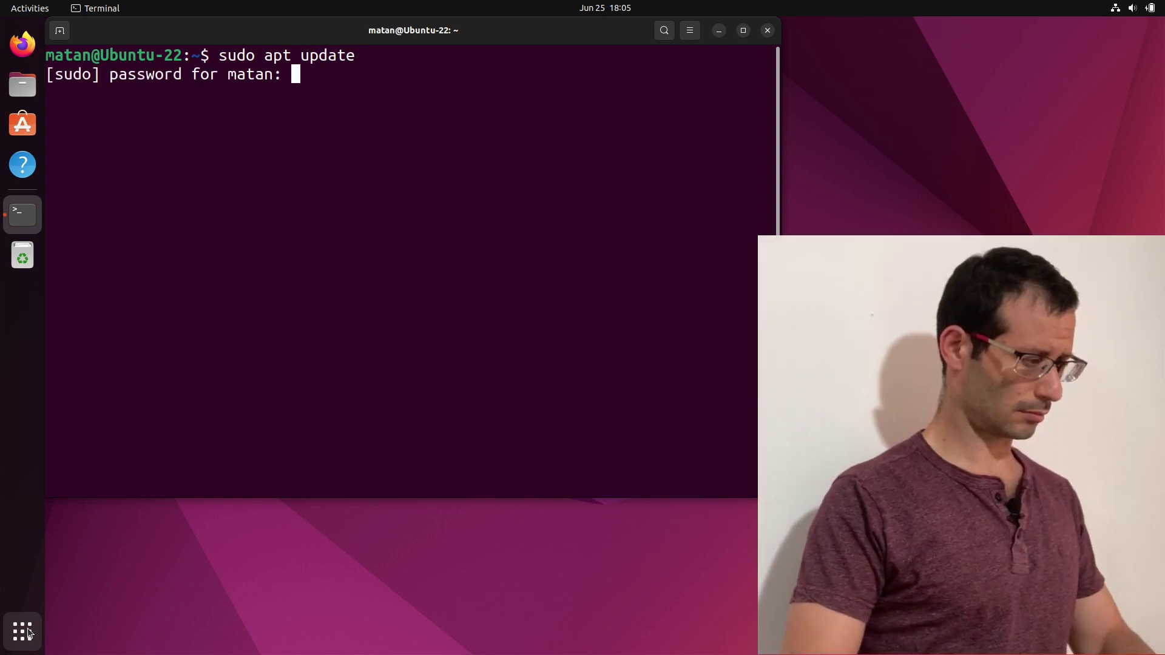
key("Return")
type("sudo apt install gnome-shell-extension-manager")
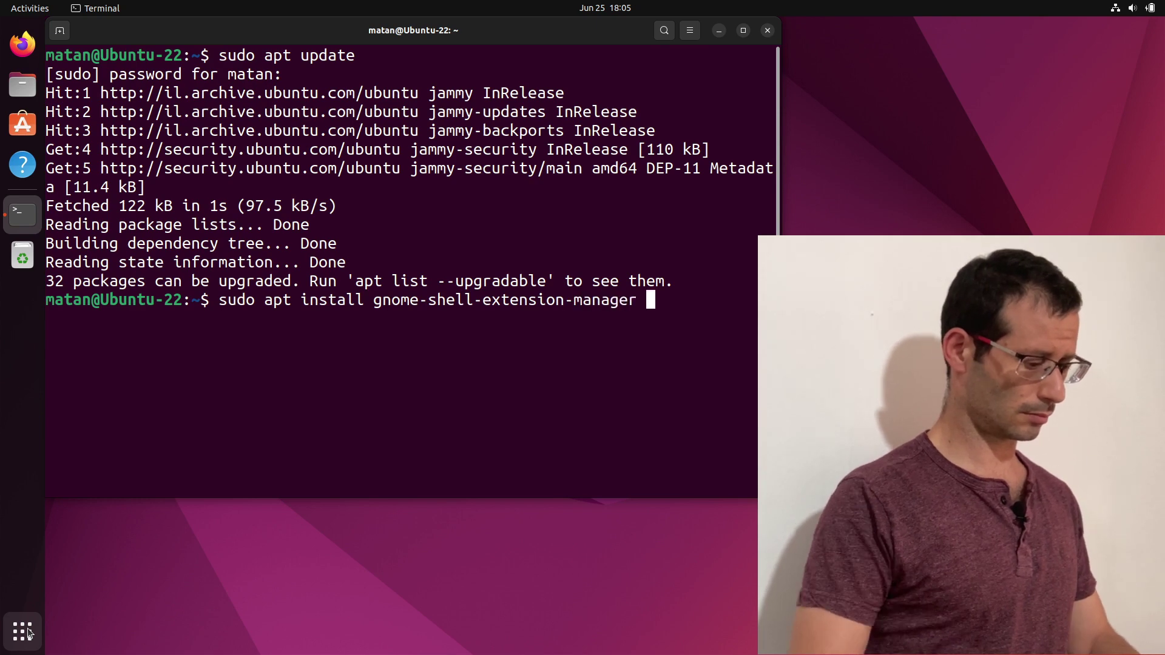
Step: Install gnome-shell-extension-manager, answering y to accept the additional dependencies
key("Return")
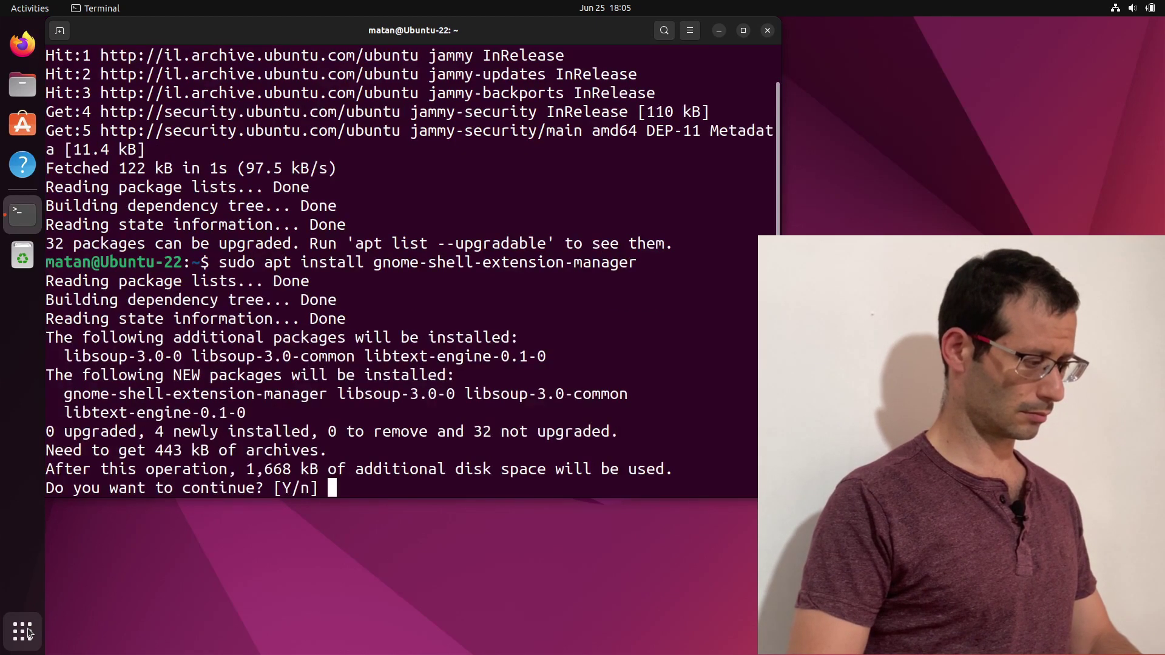
type("y")
key("Return")
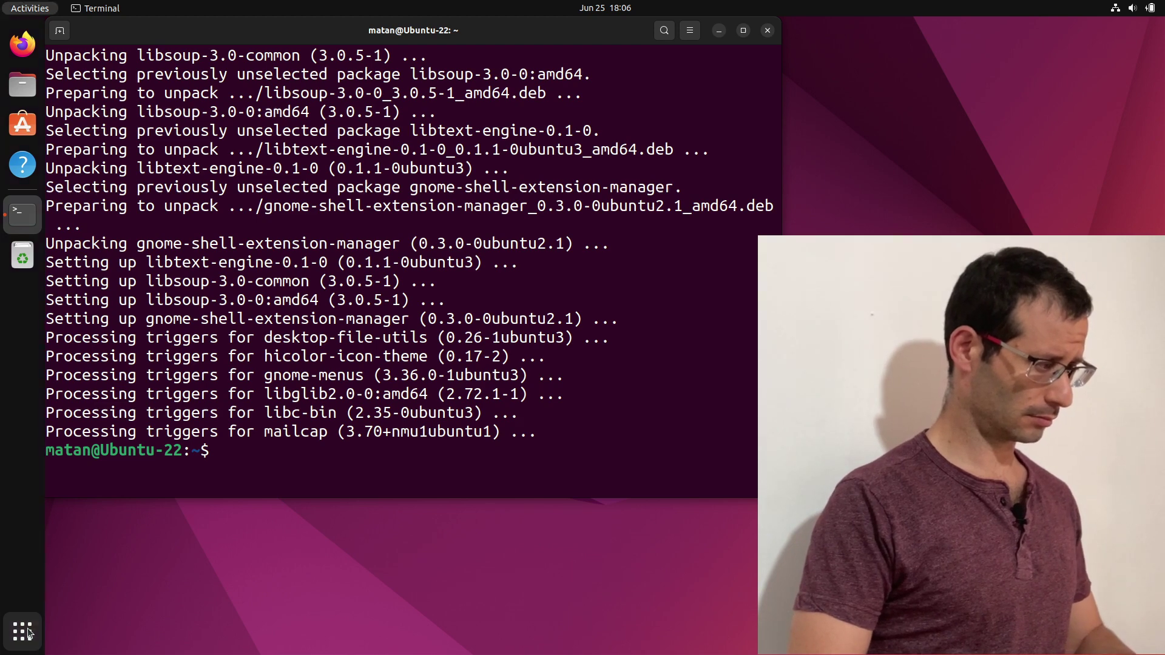
Step: Search Activities for "exte" and launch Extension Manager
key("super")
type("exte")
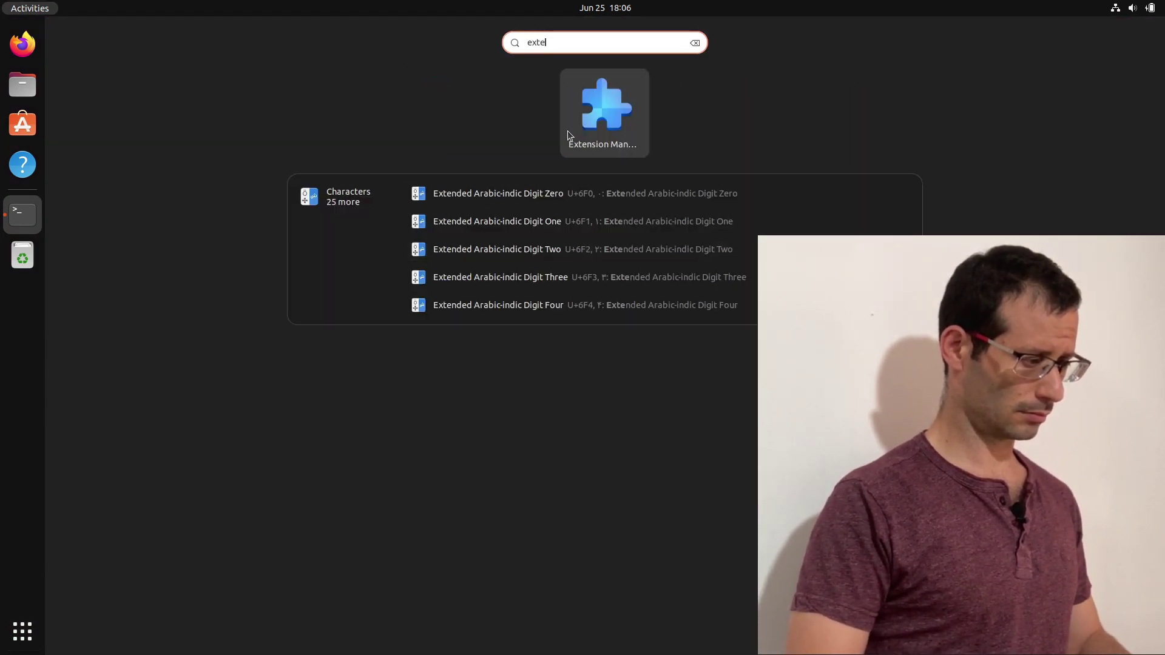
left_click(591, 116)
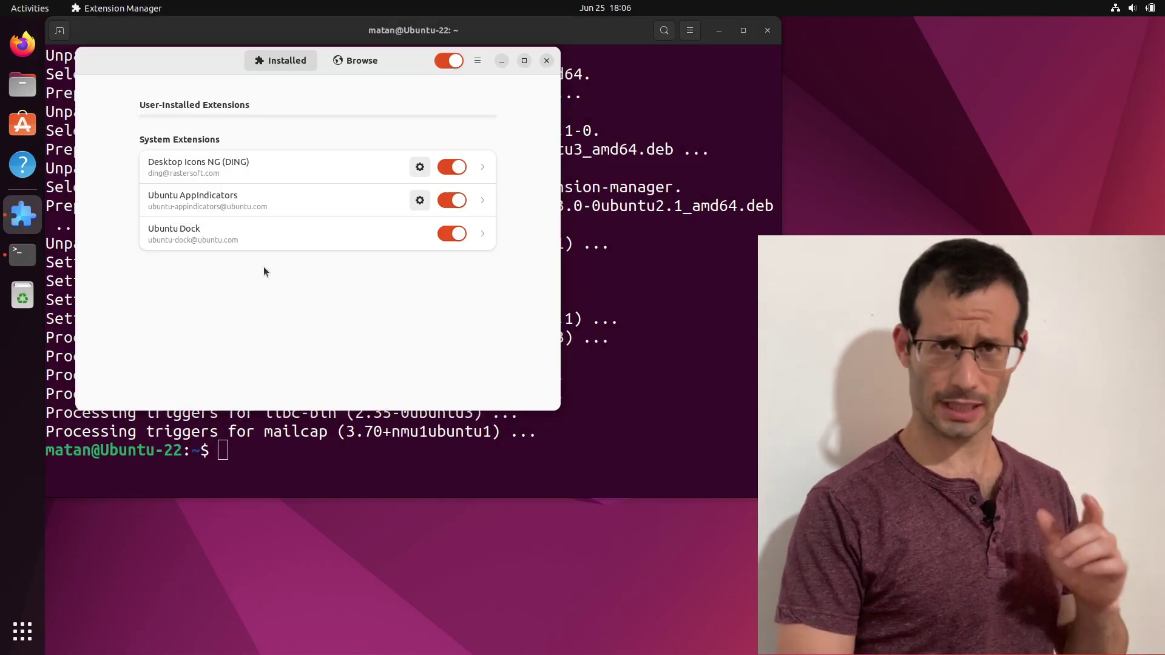
Step: Browse online extensions and search for "hide top bar"
left_click(364, 65)
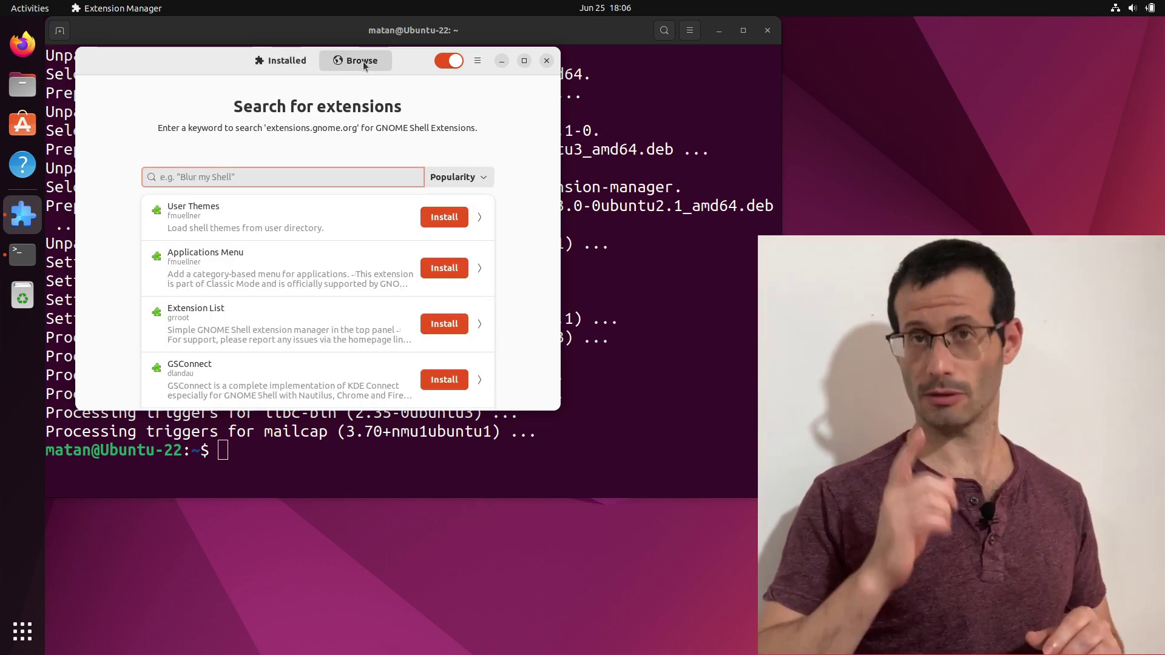
type("hide")
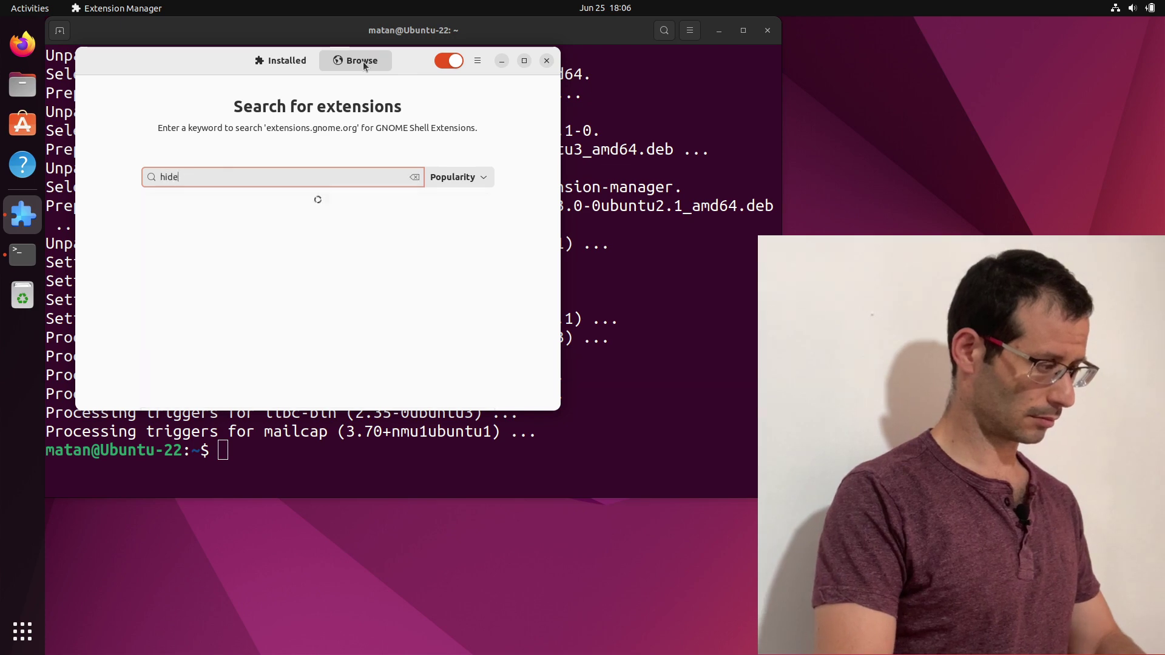
type(" top bar")
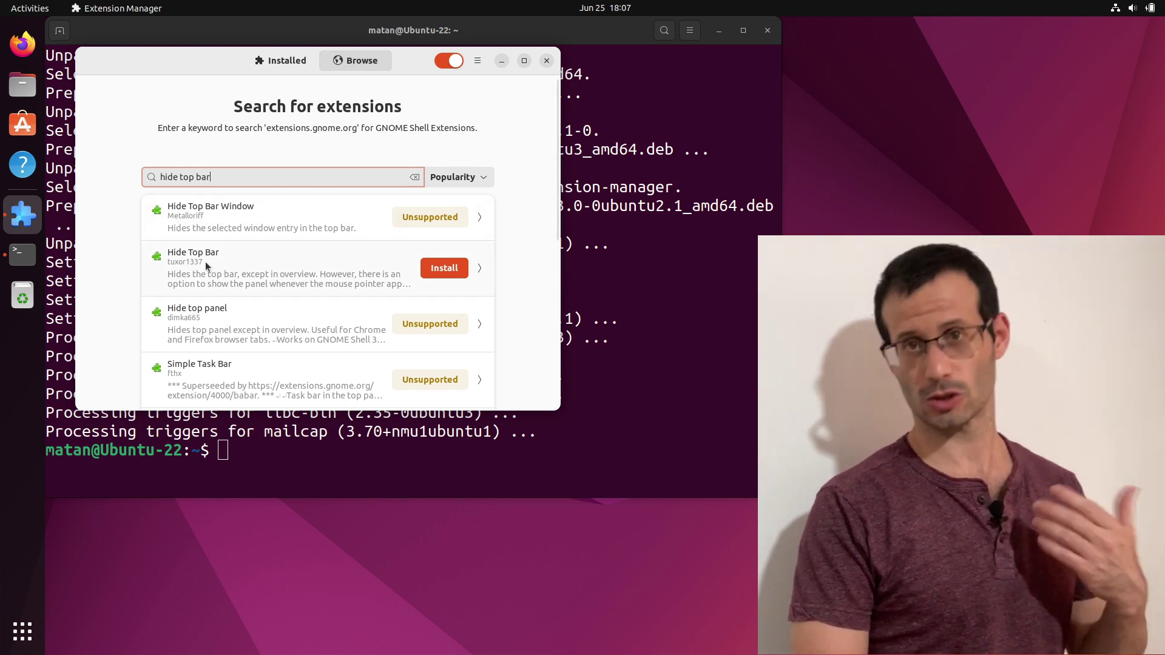
Step: Install the Hide Top Bar result and confirm the download
left_click(442, 271)
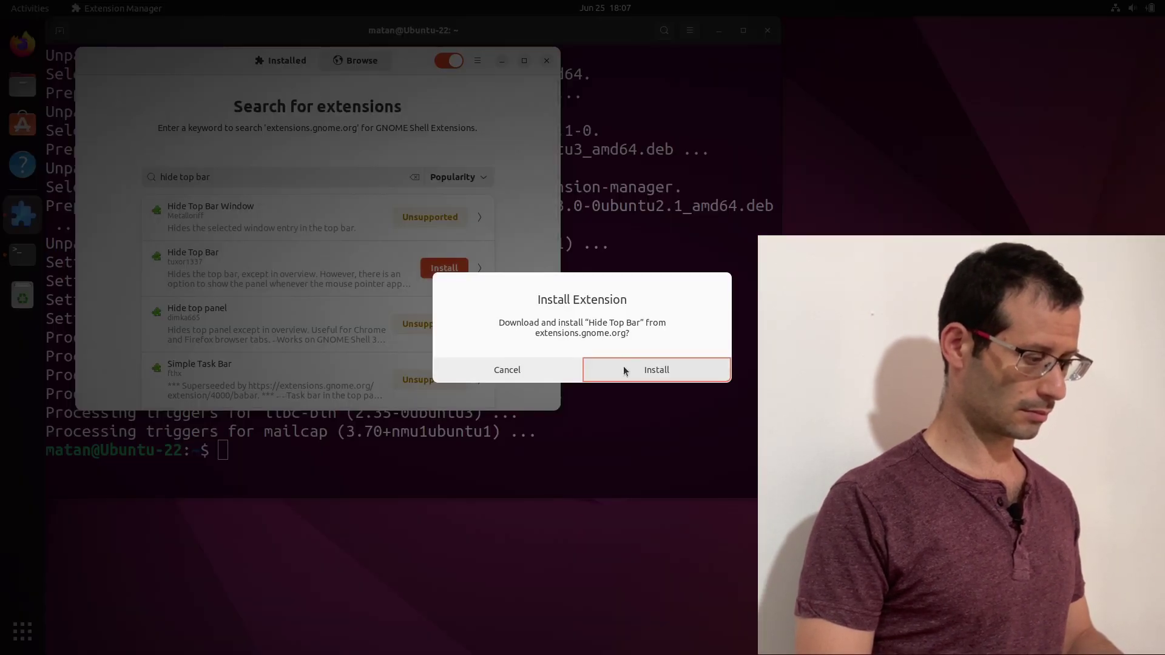
left_click(623, 368)
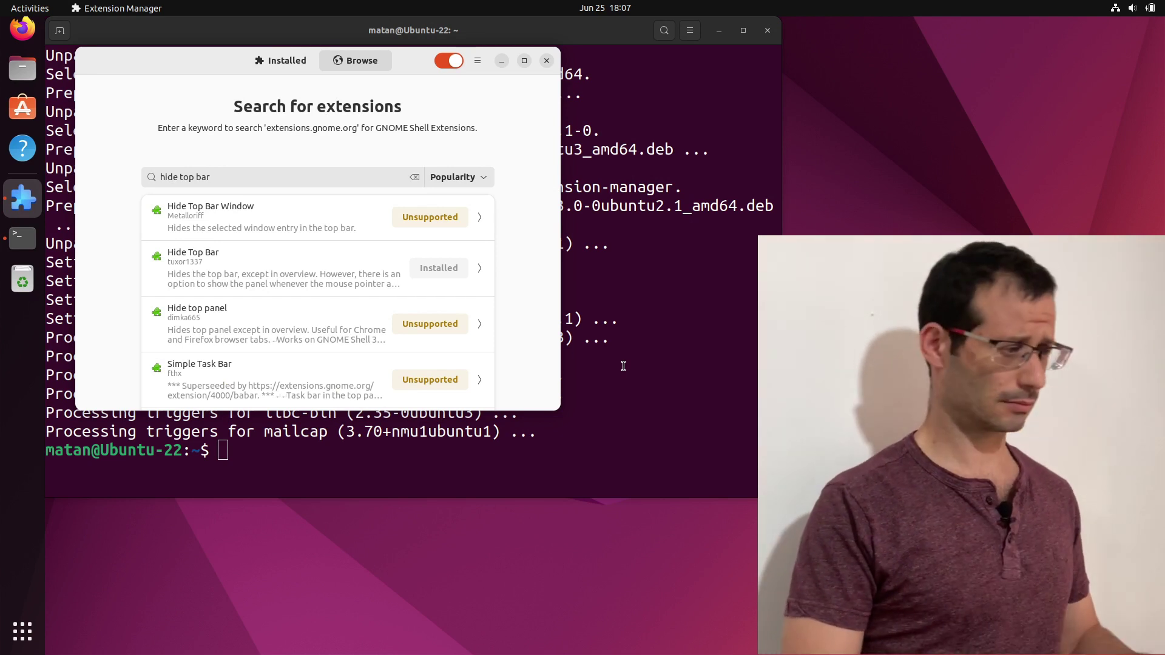
Step: On the Installed tab, toggle Hide Top Bar off and back on
left_click(281, 63)
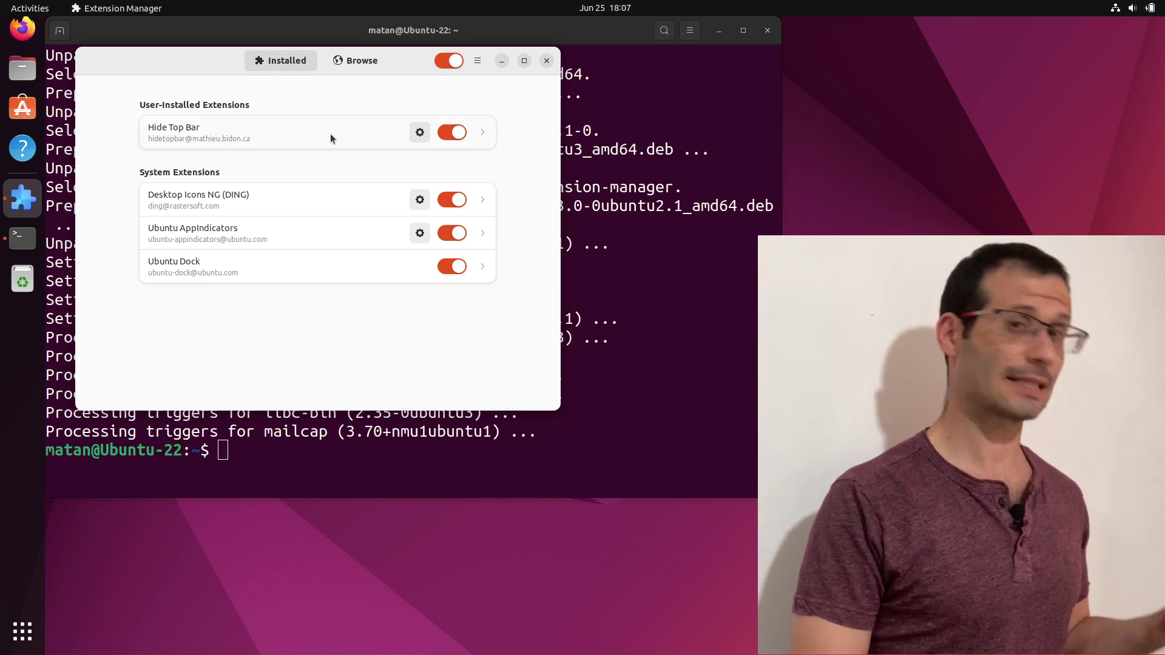
left_click(448, 137)
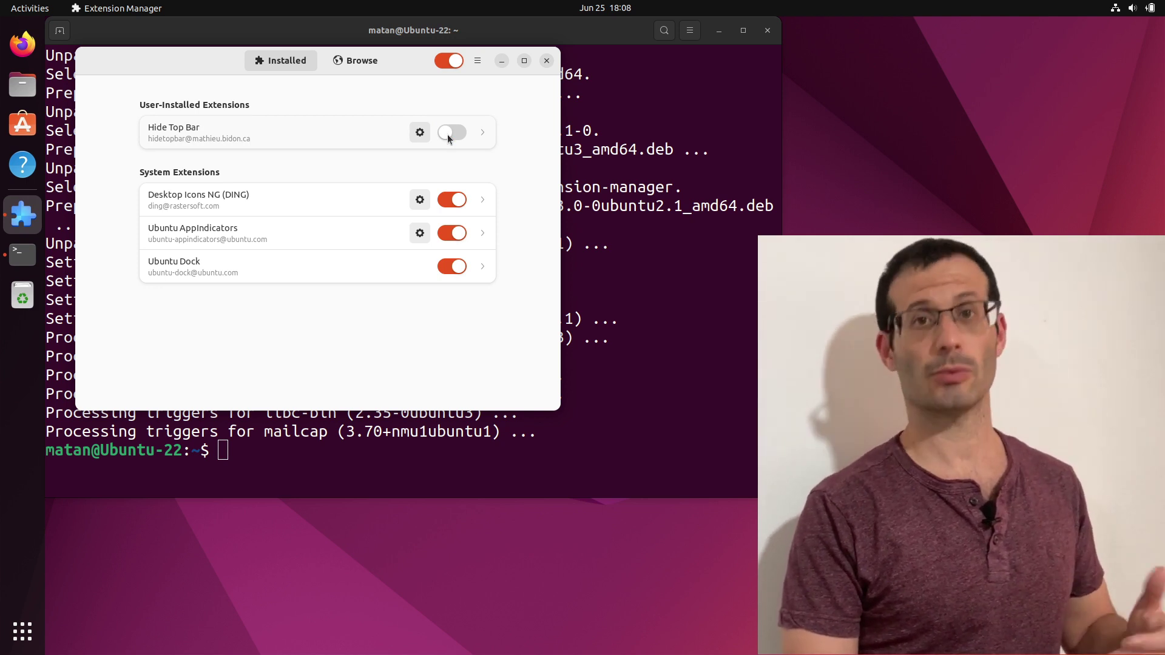
left_click(449, 138)
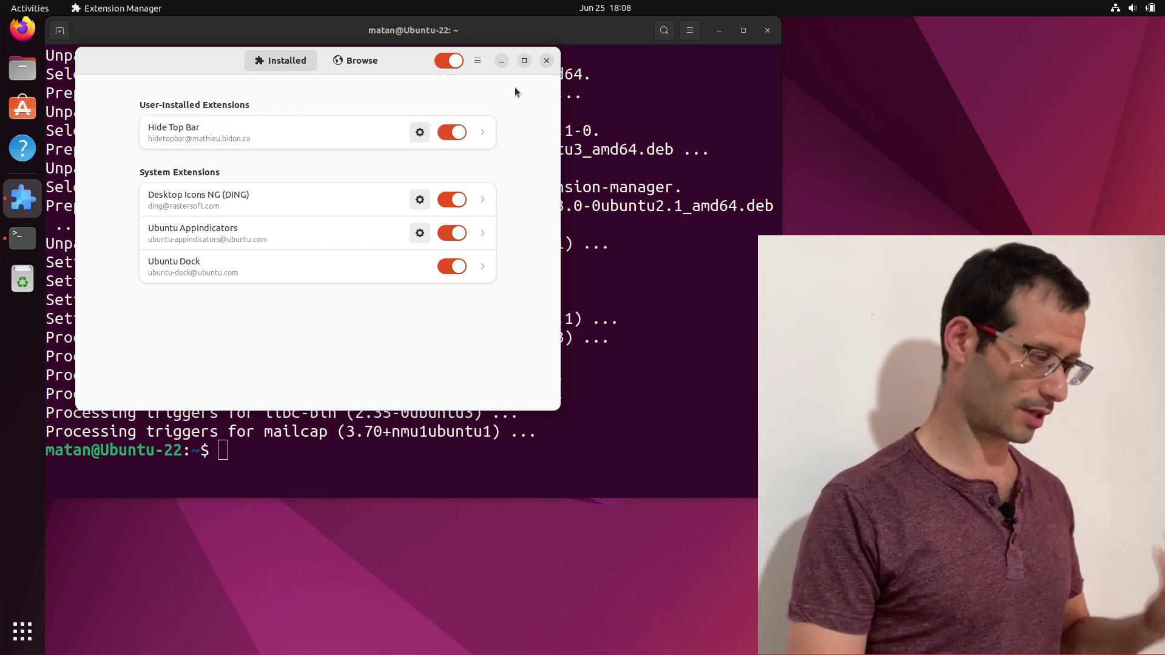
Step: Close Extension Manager, maximize the terminal, then drag it down to a smaller window
left_click(546, 60)
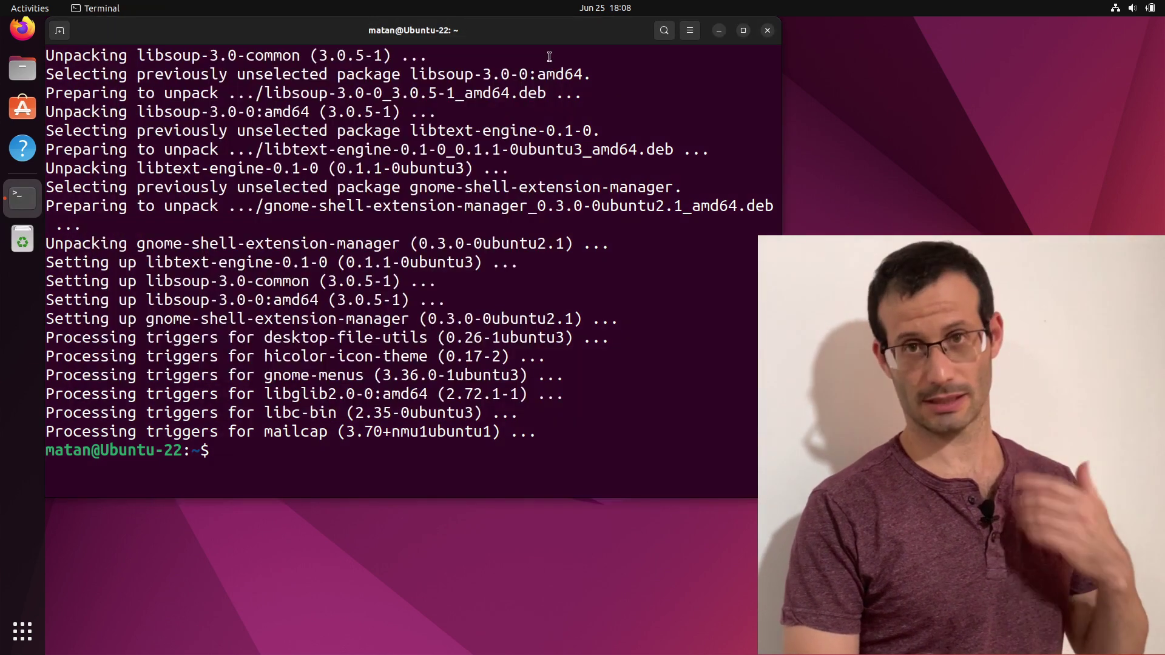
left_click(742, 31)
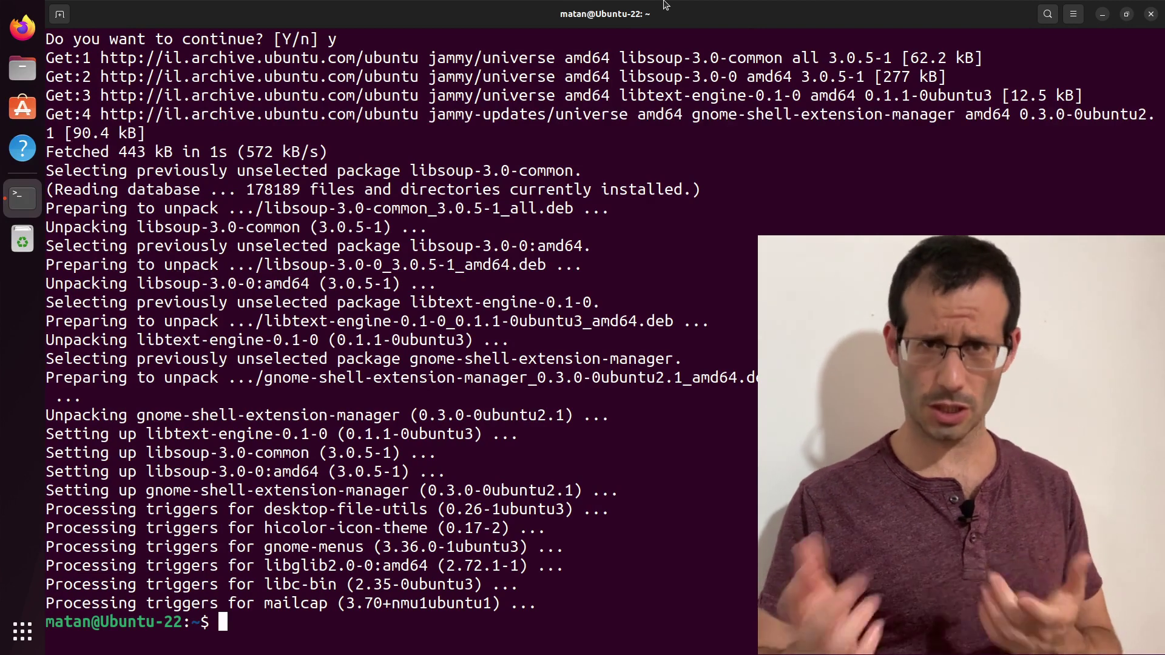
left_click_drag(663, 5, 616, 142)
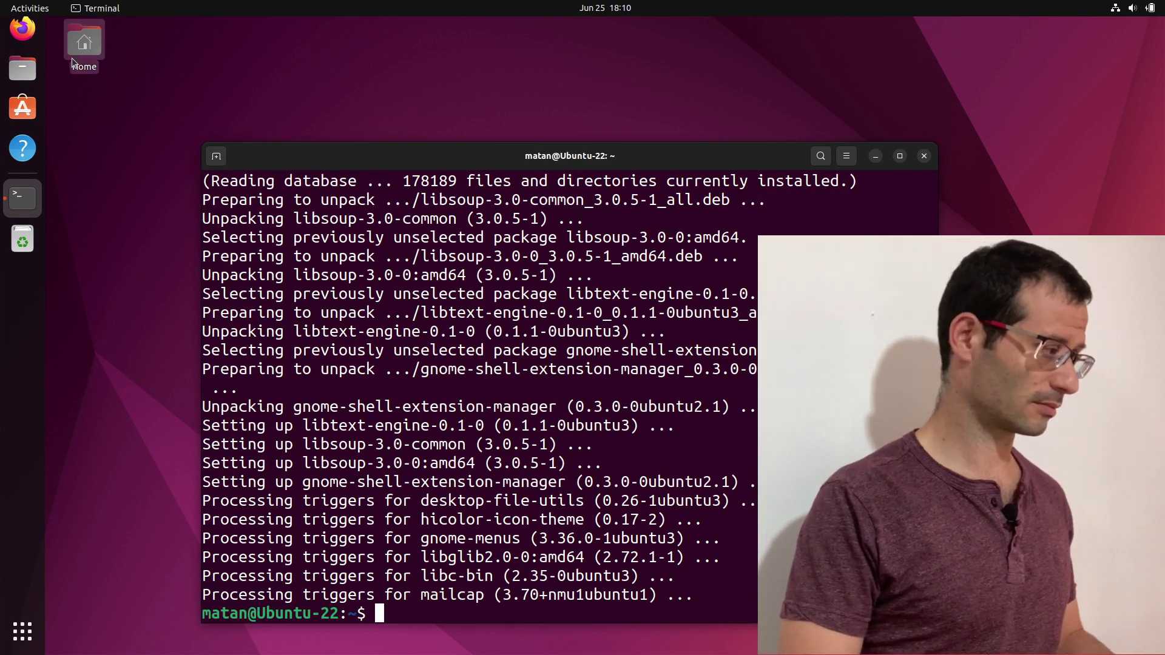
Step: Open a Home folder window from the Files icon in the dock
left_click(23, 80)
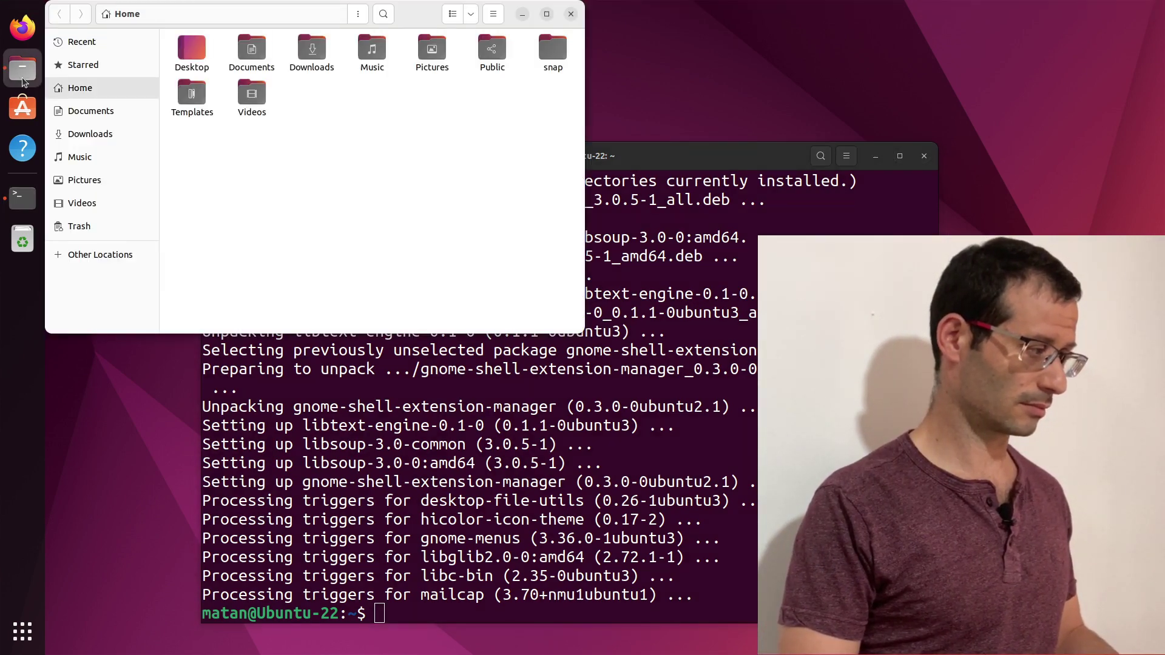